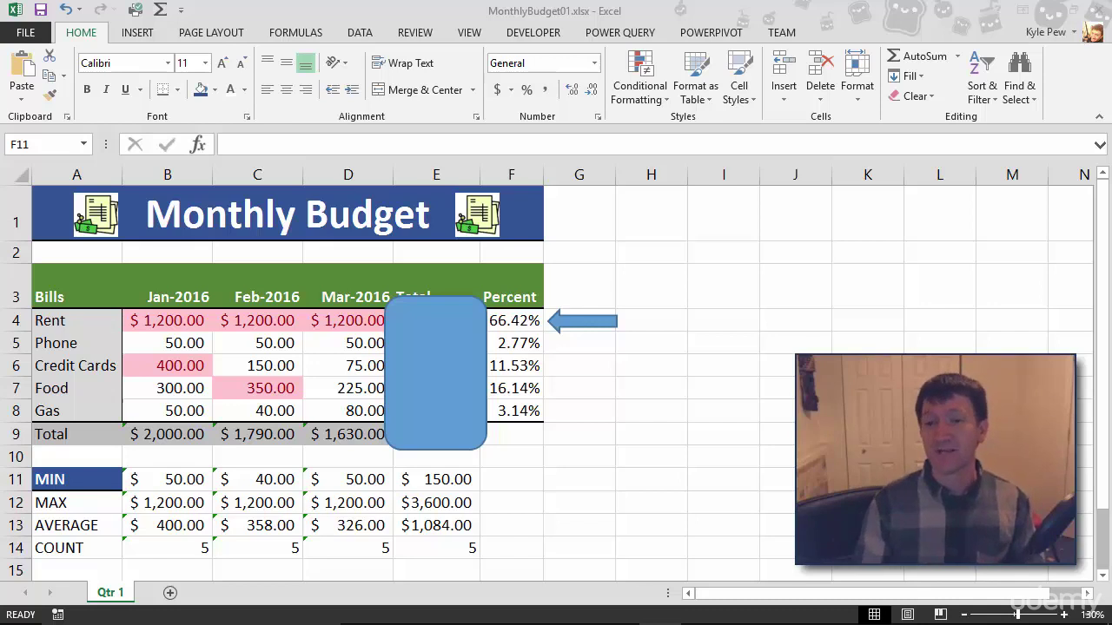
- Select the blue rounded rectangle over the Total column to show its shape formatting options
click(409, 319)
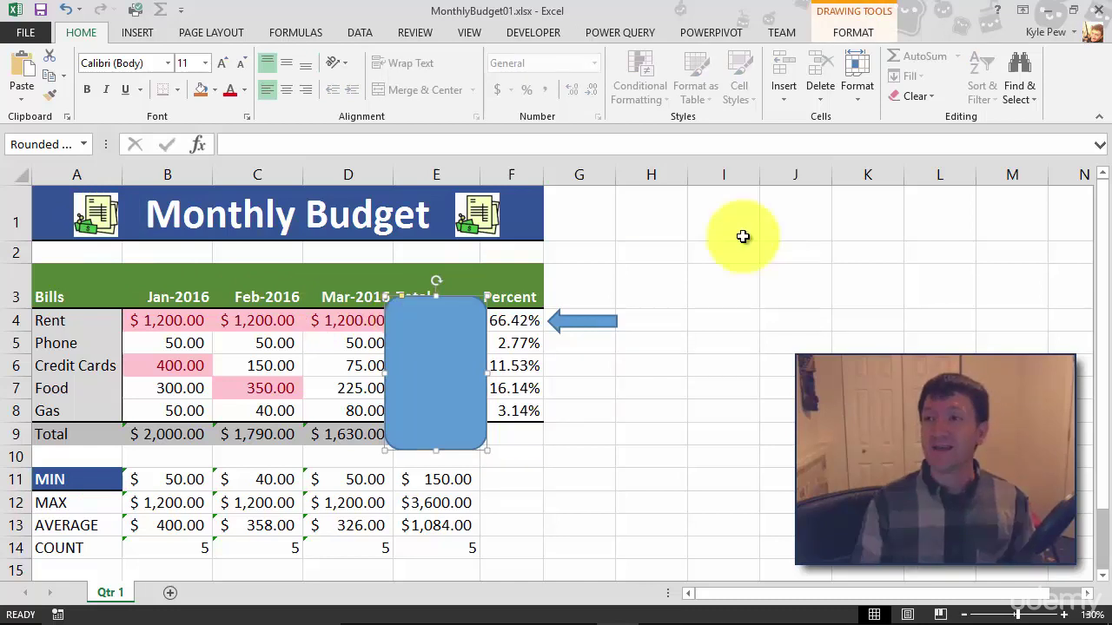
click(851, 29)
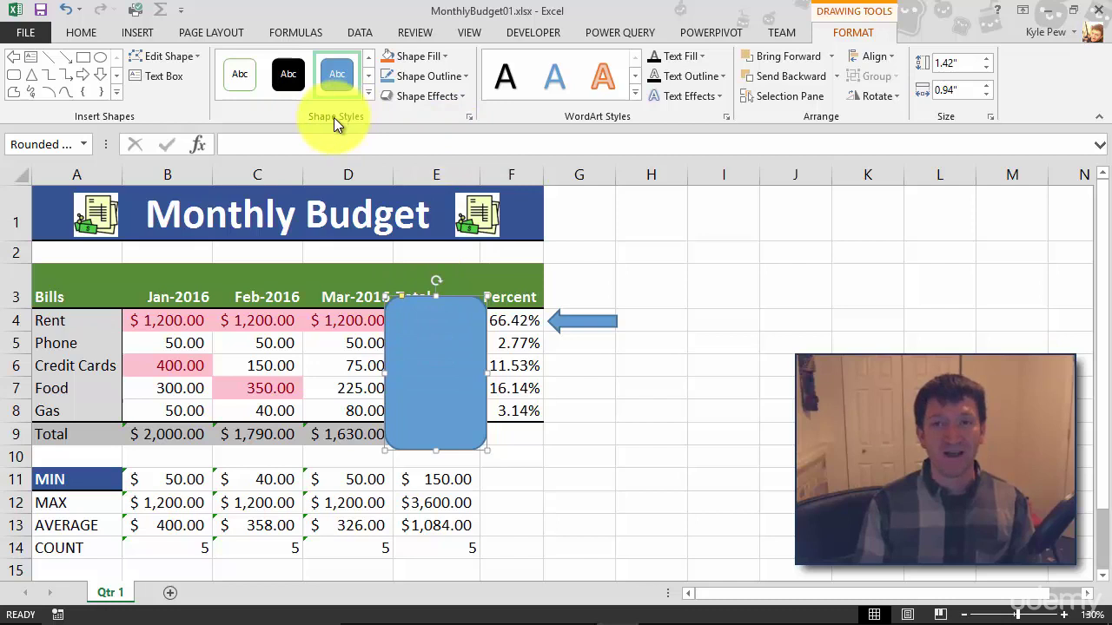
- Give the rounded rectangle No Fill and a red outline with 3 pt weight
click(446, 56)
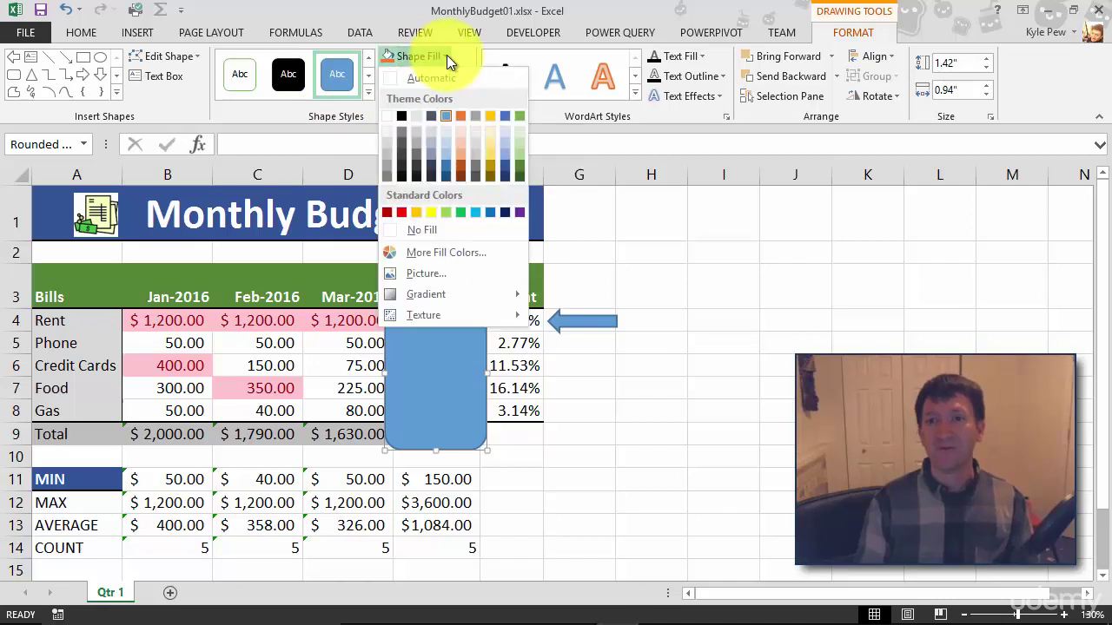
click(407, 233)
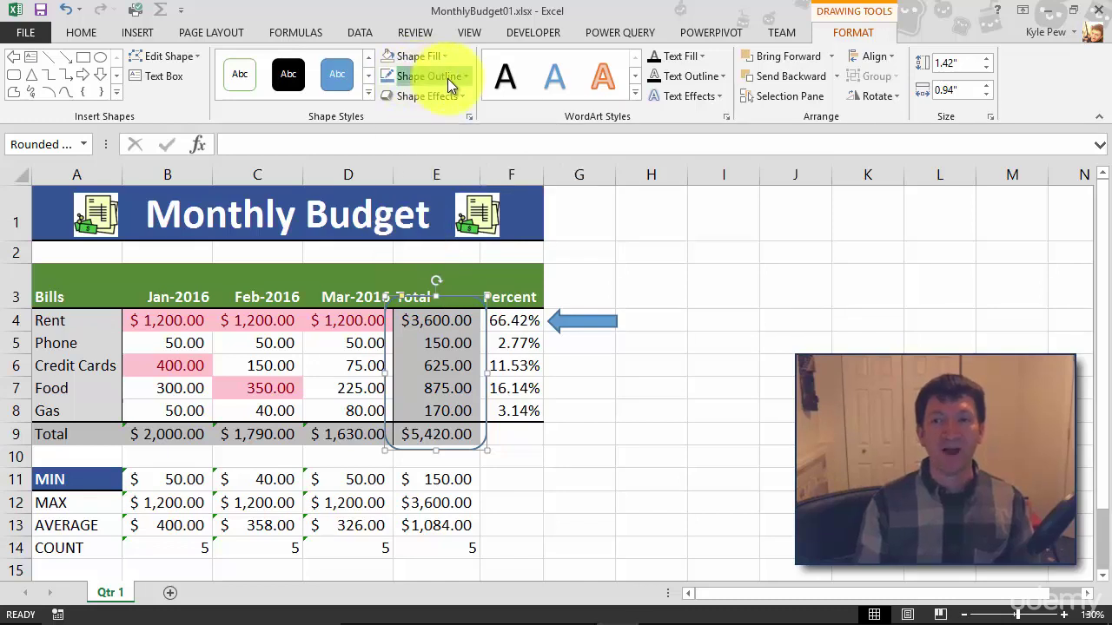
click(448, 79)
click(402, 232)
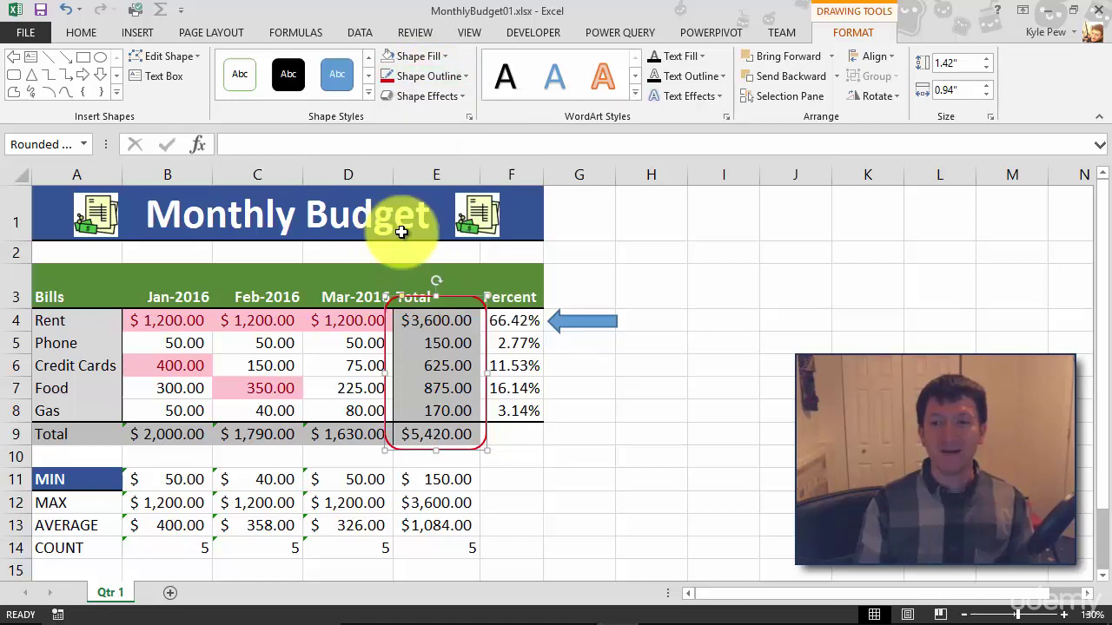
click(463, 77)
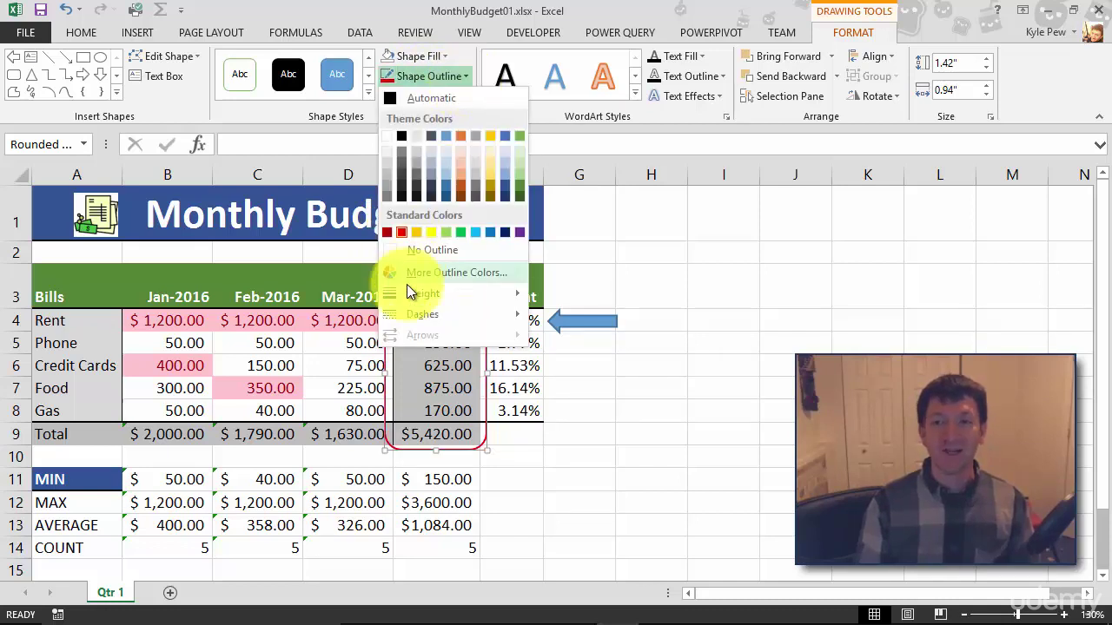
mouse_move(407, 293)
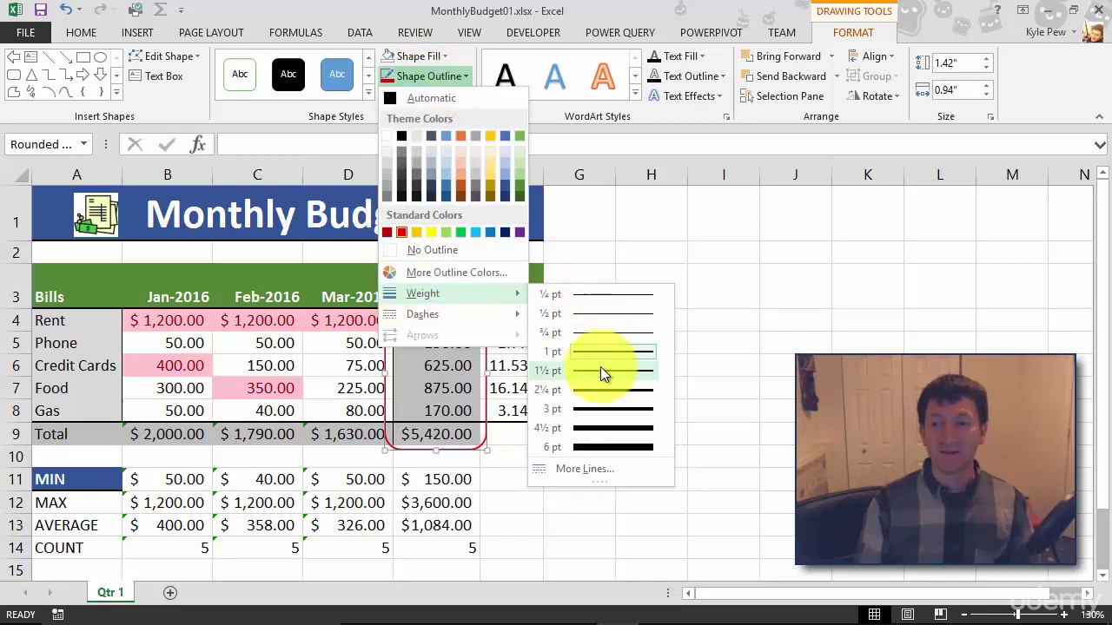
click(589, 407)
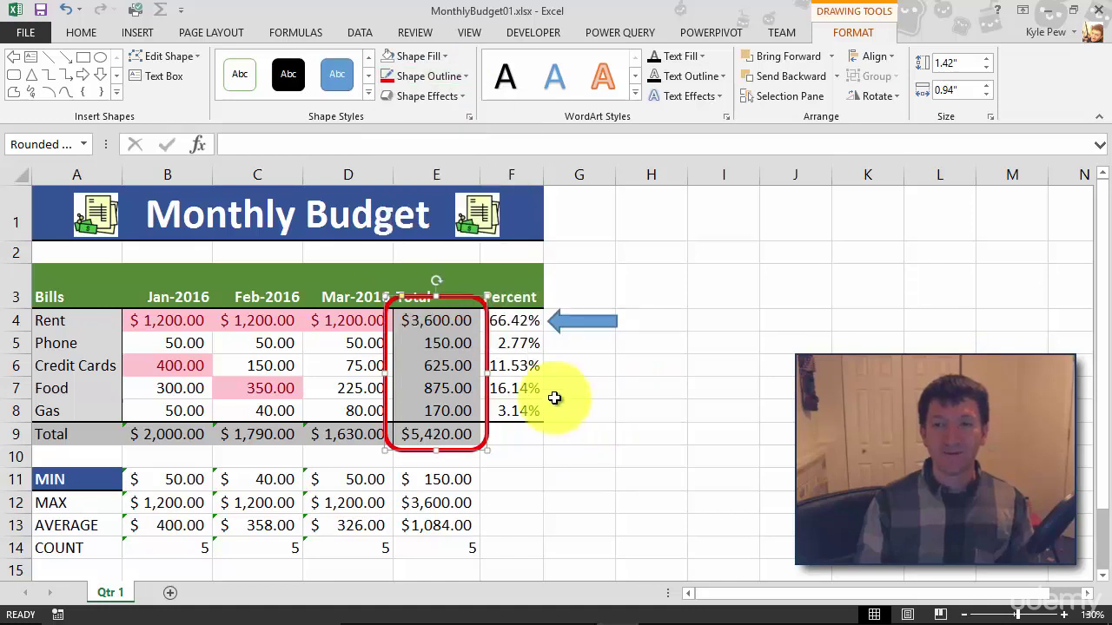
- Resize the red rectangle to about 1.25" by 0.82", snug around Total values E4:E9
click(722, 327)
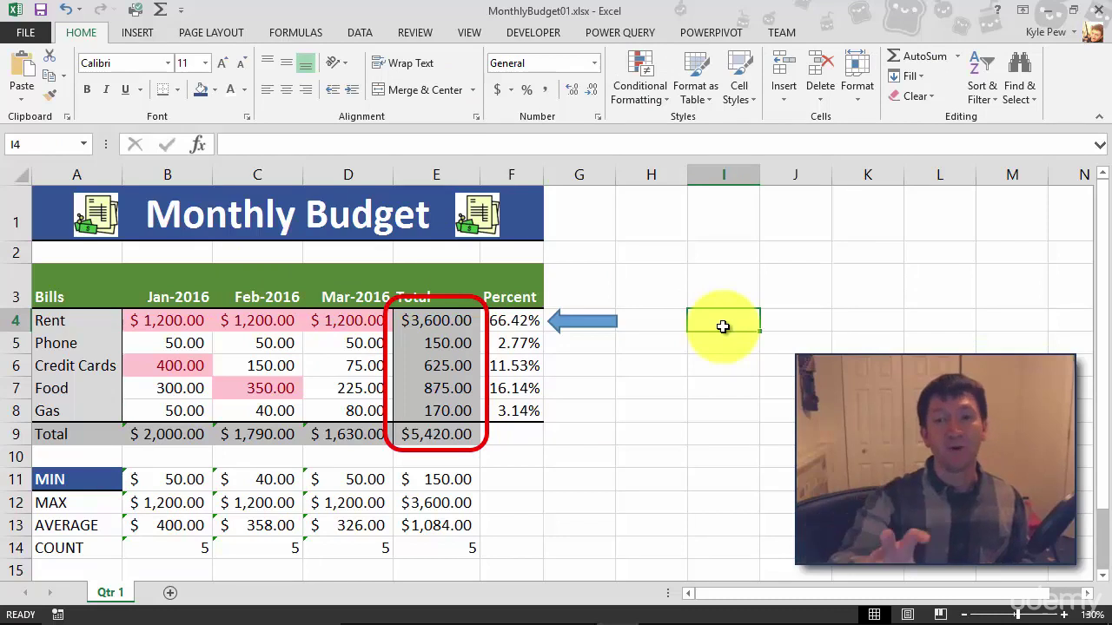
click(422, 298)
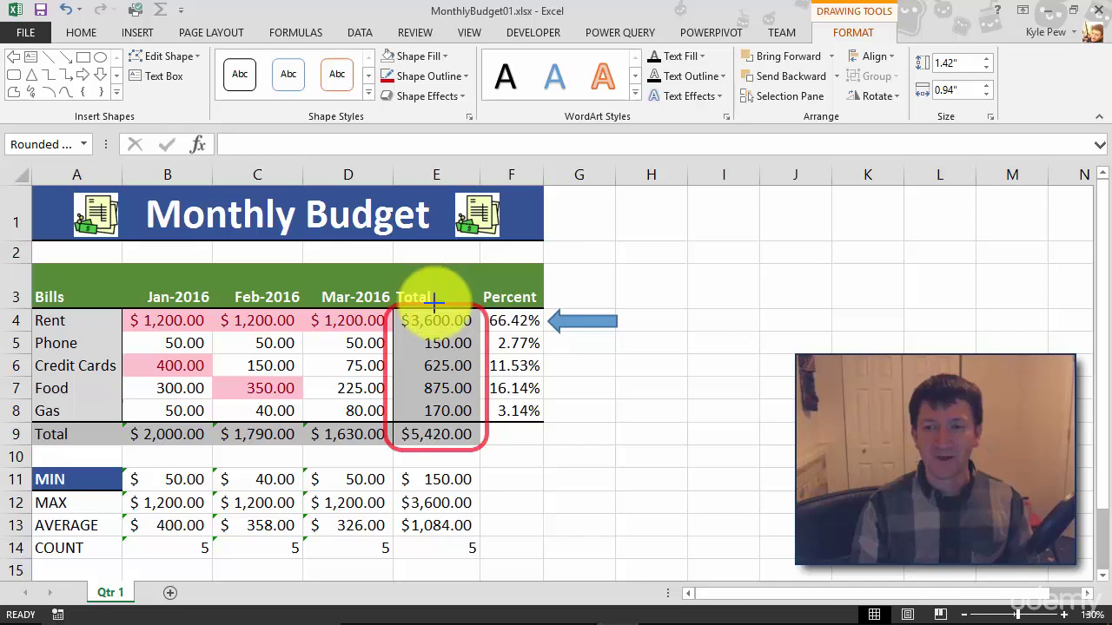
drag(387, 375, 391, 369)
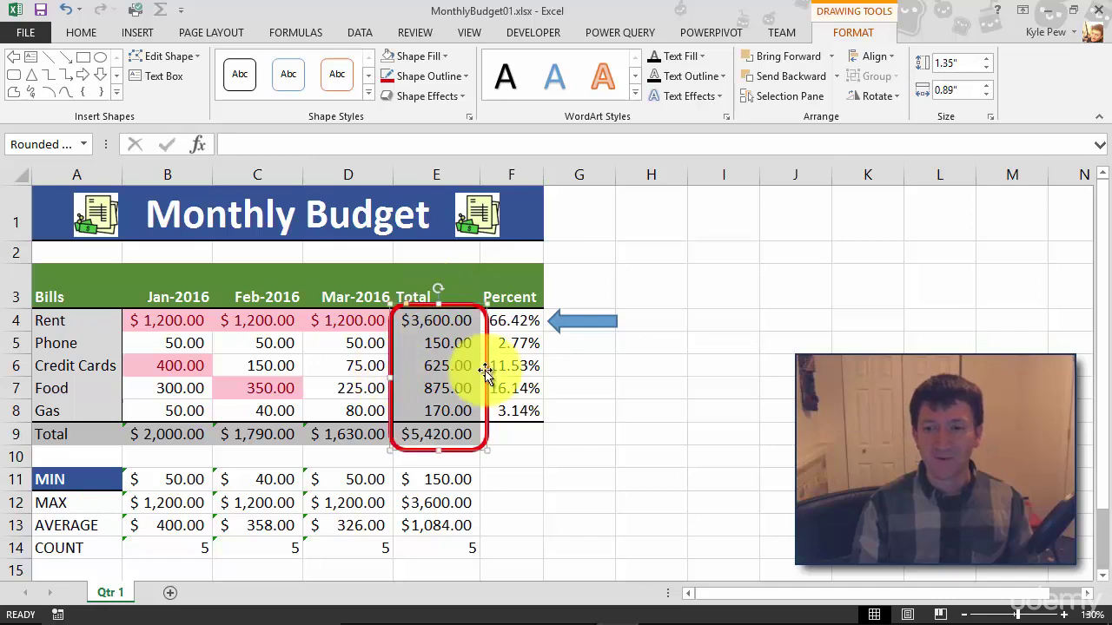
drag(485, 372, 477, 374)
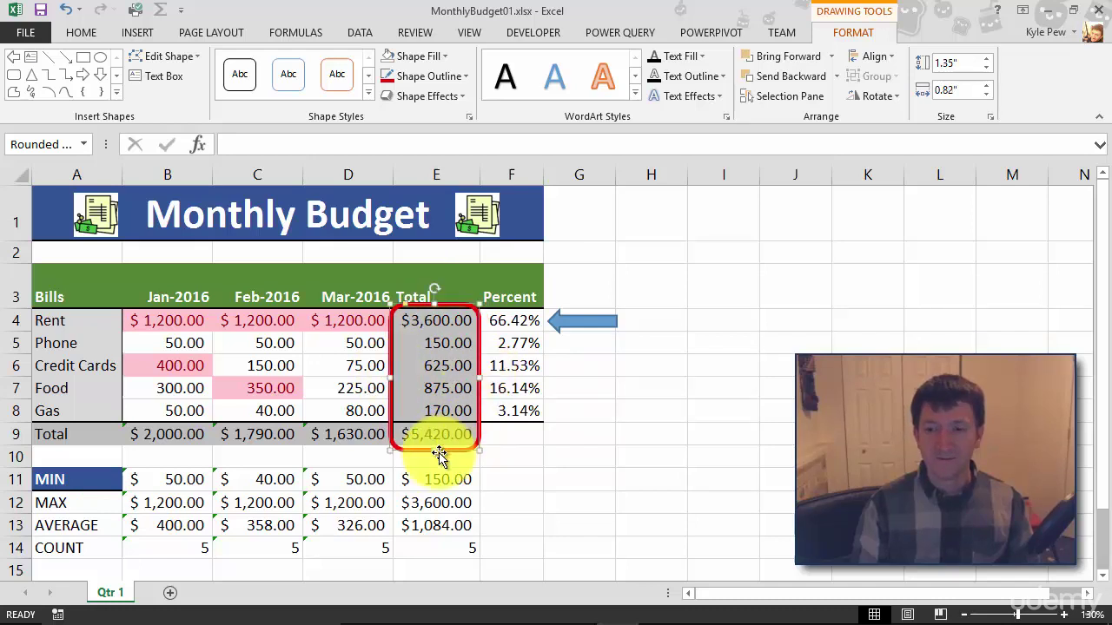
drag(437, 452, 433, 441)
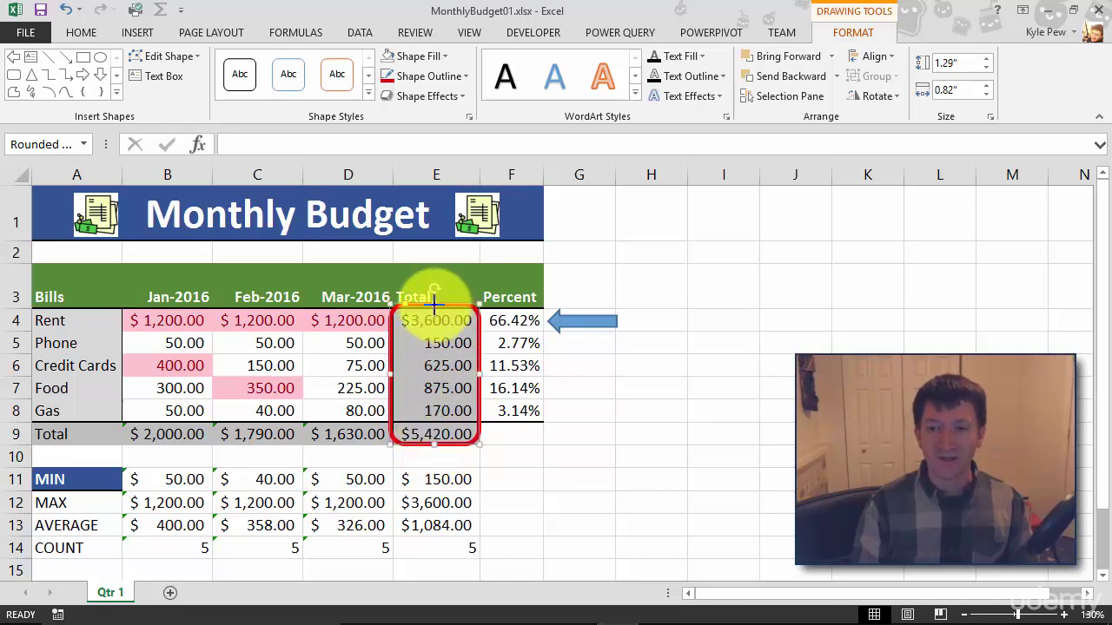
drag(433, 303, 434, 308)
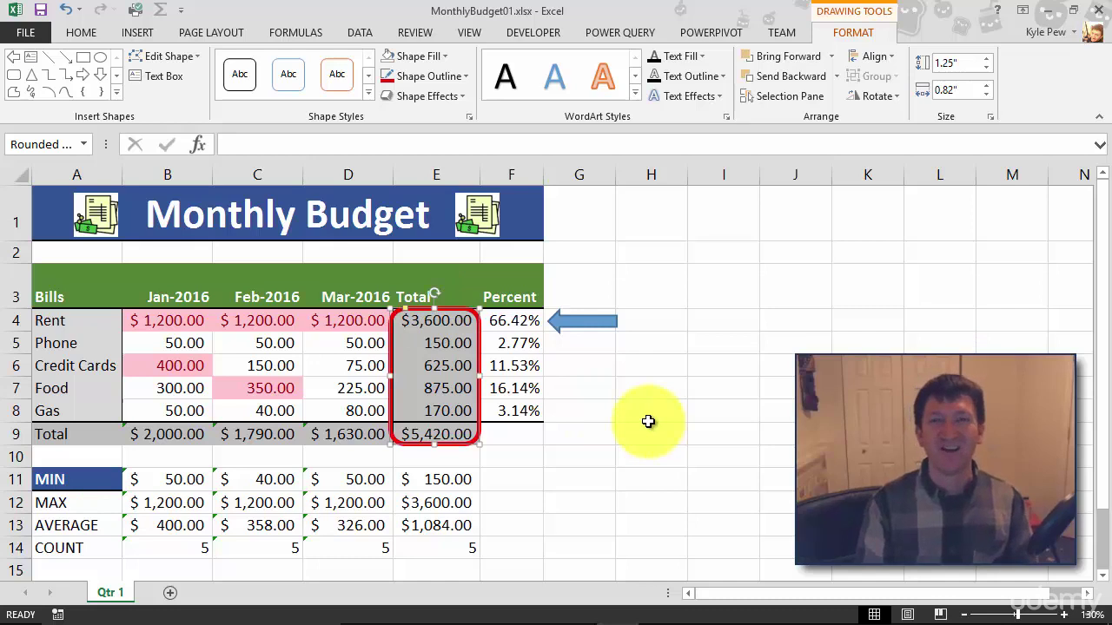
- Give the arrow beside 66.42% a red fill and a dark red 2¼ pt outline
click(574, 330)
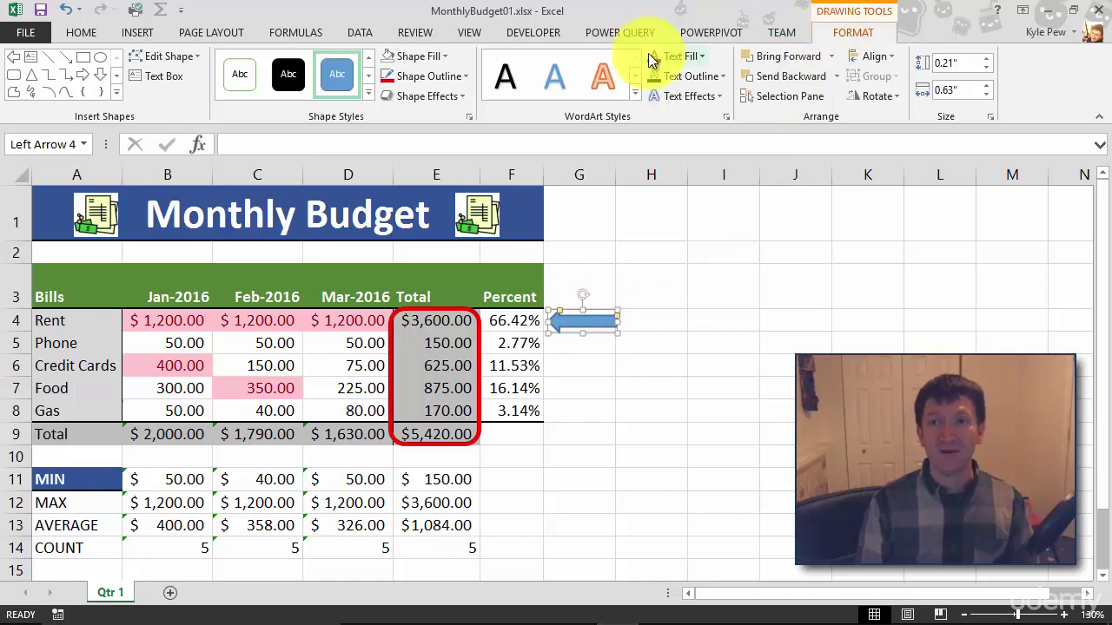
click(443, 55)
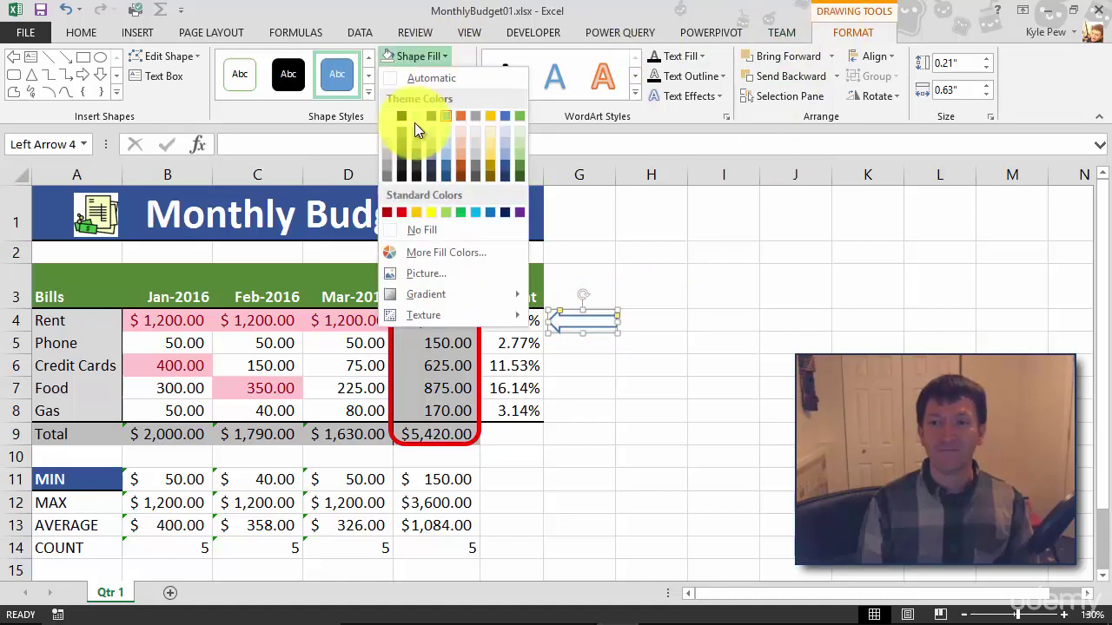
click(400, 213)
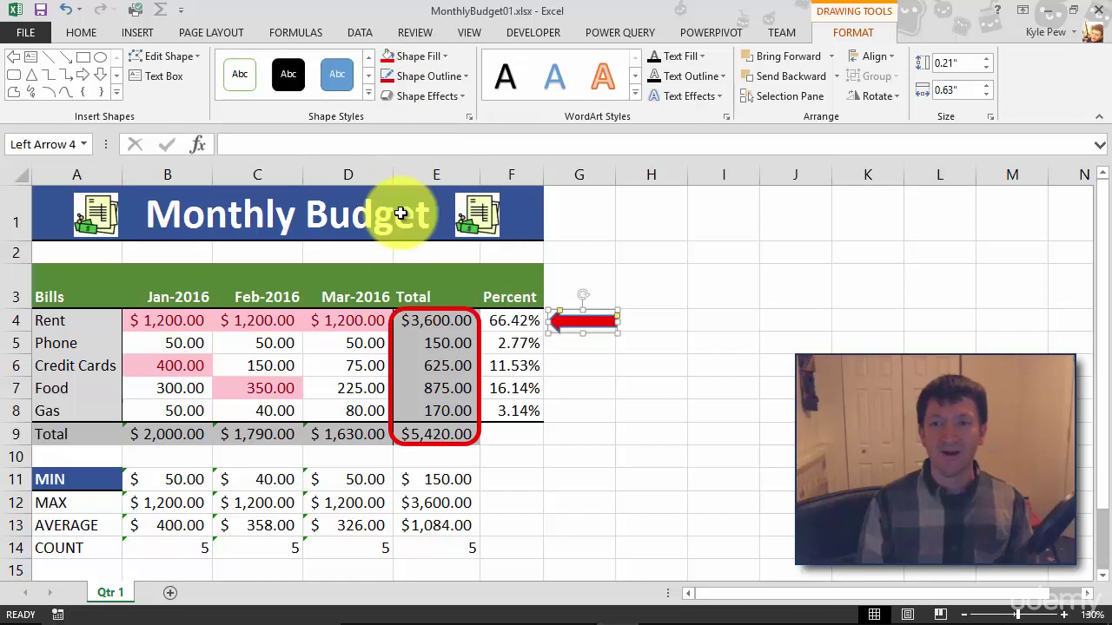
click(445, 77)
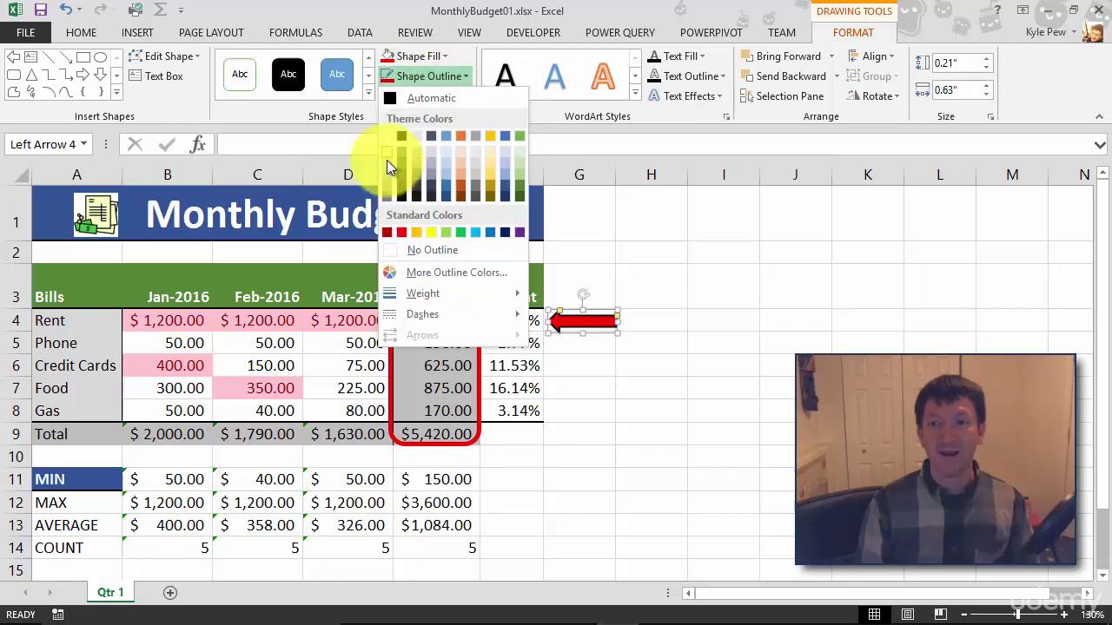
click(386, 231)
click(468, 77)
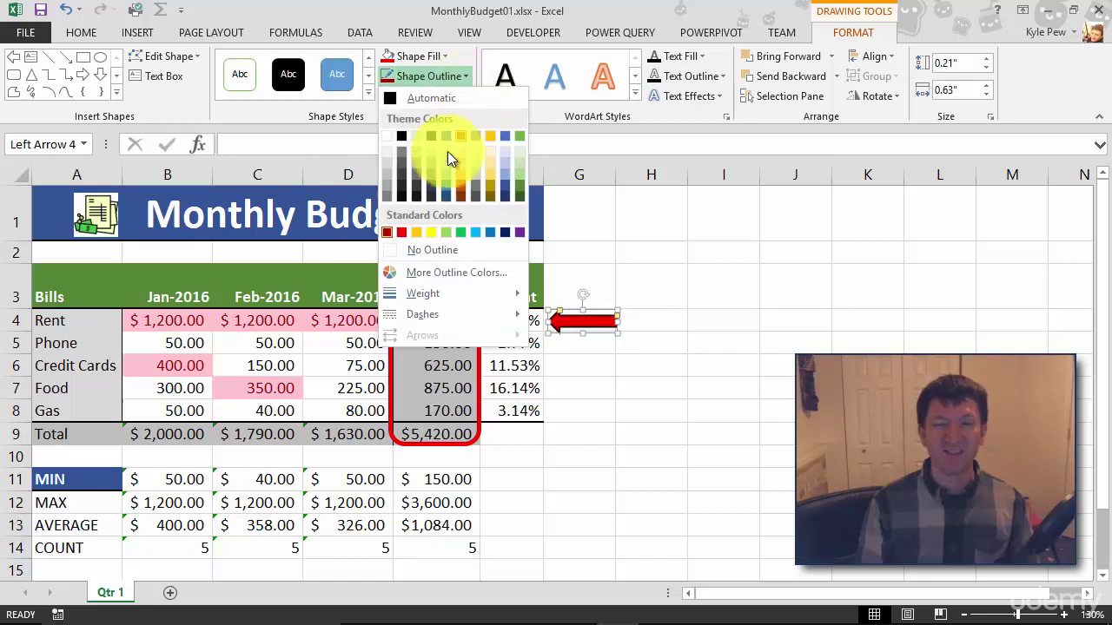
mouse_move(427, 290)
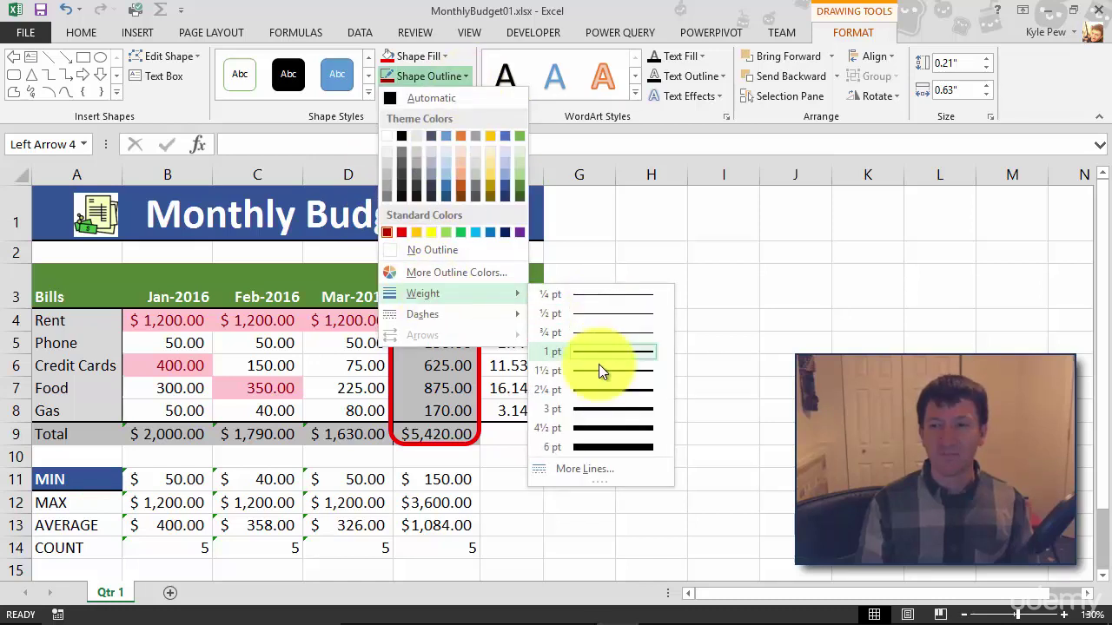
click(590, 390)
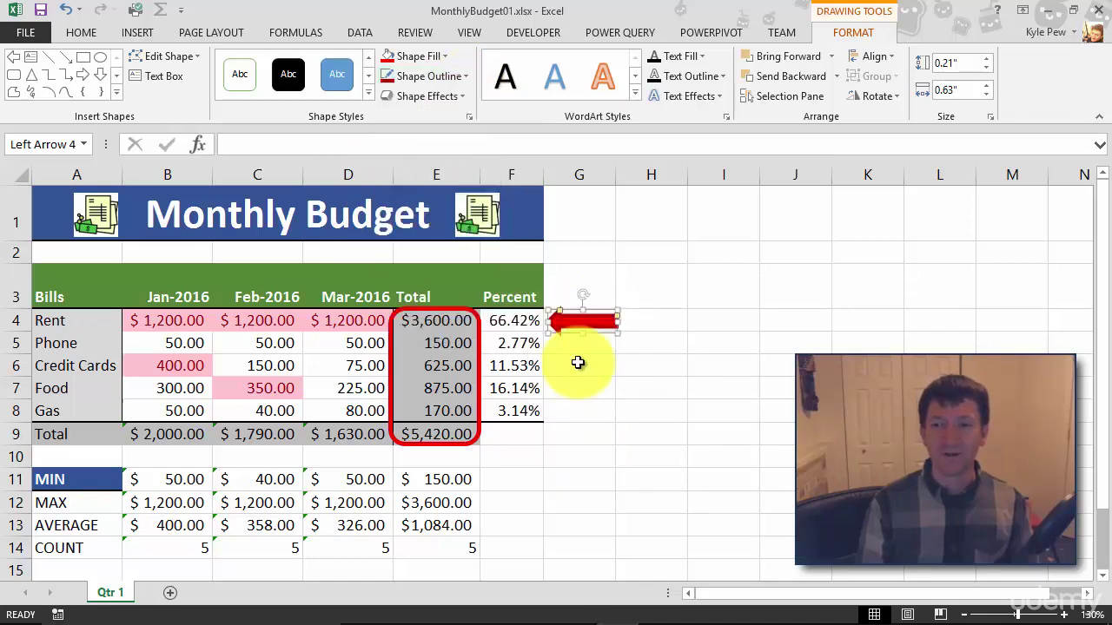
click(579, 365)
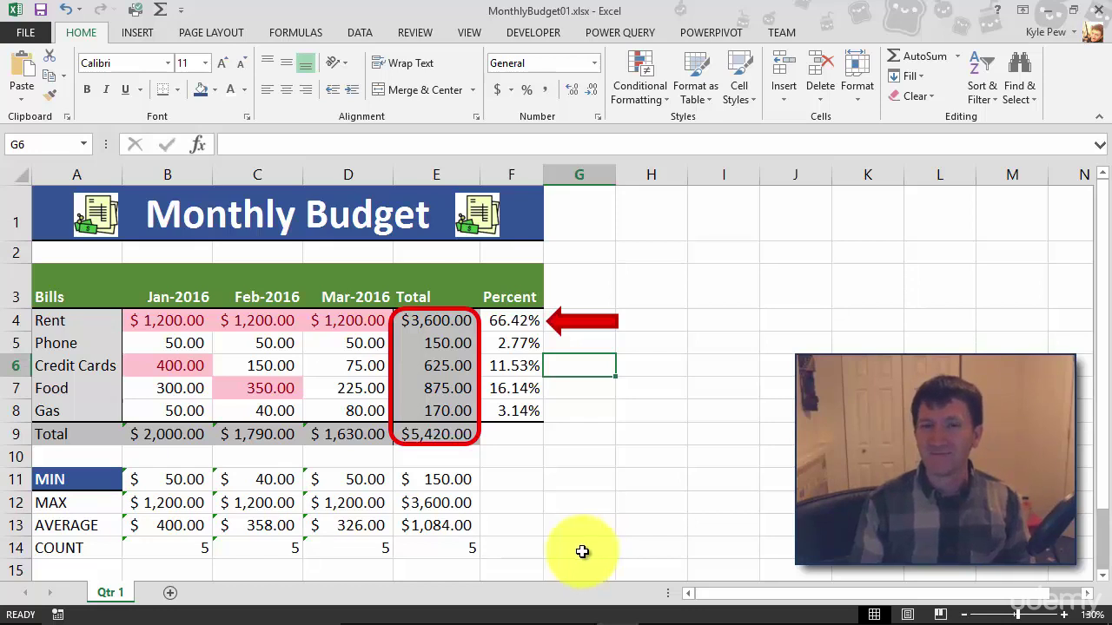
- Draw a Smiley Face from Basic Shapes, about 0.84" by 0.8", below the Percent column
click(132, 39)
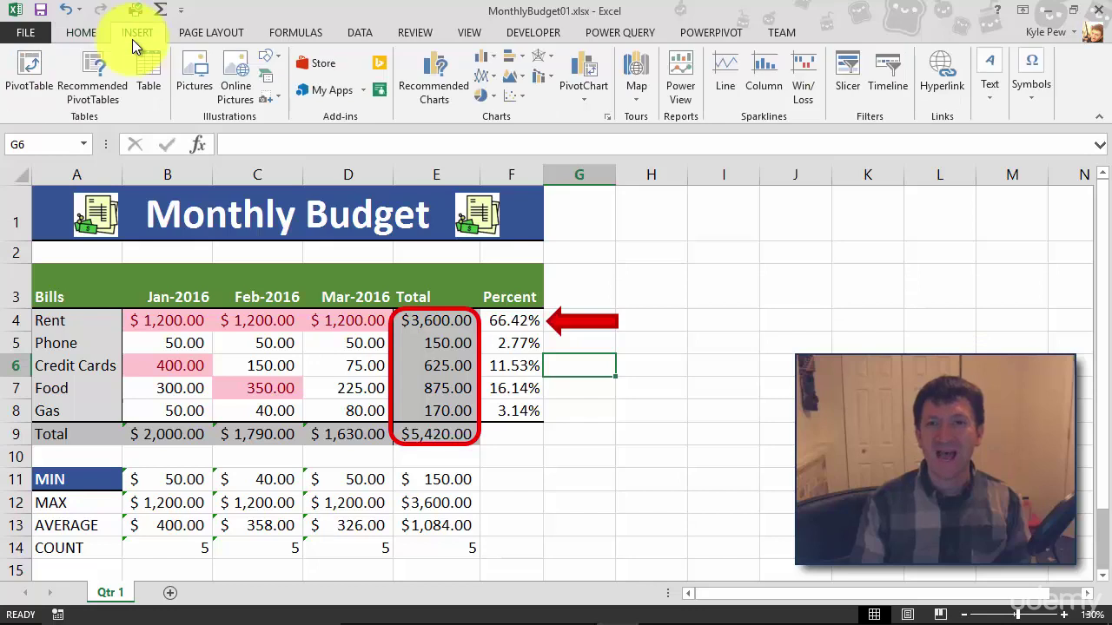
click(272, 58)
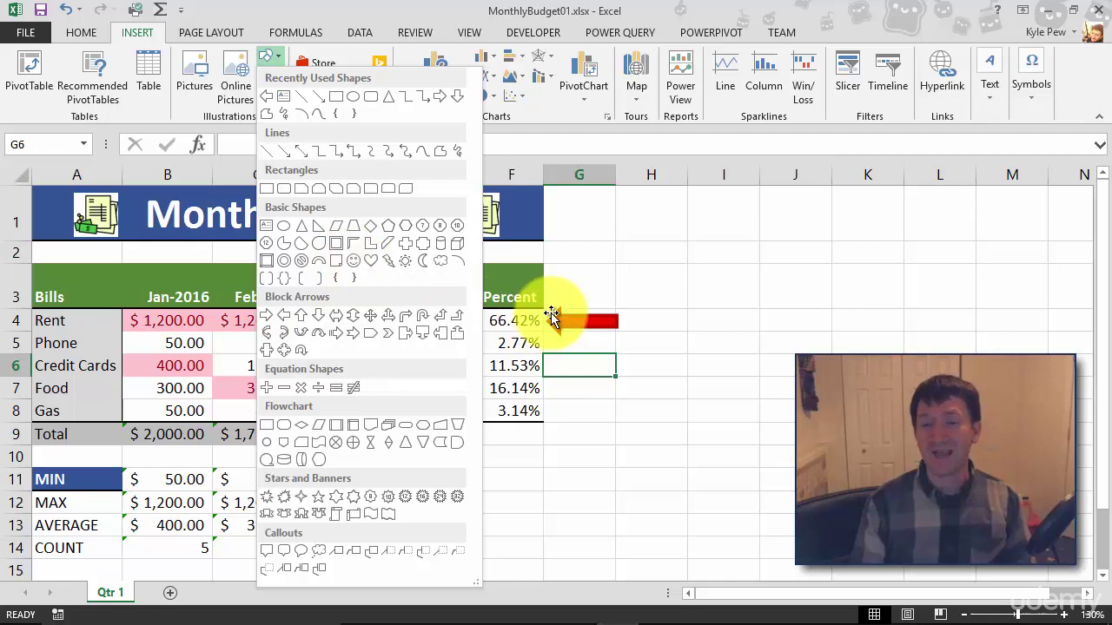
click(354, 262)
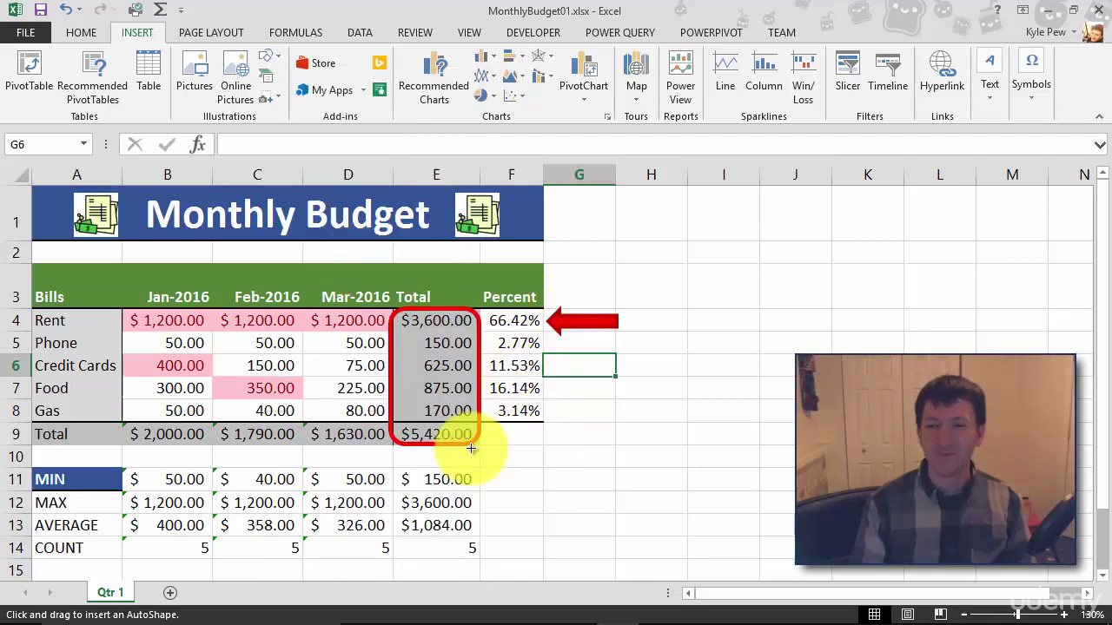
mouse_move(537, 479)
mouse_down()
mouse_move(600, 528)
mouse_move(626, 568)
mouse_up()
mouse_move(576, 516)
mouse_down()
mouse_move(540, 493)
mouse_move(551, 495)
mouse_up()
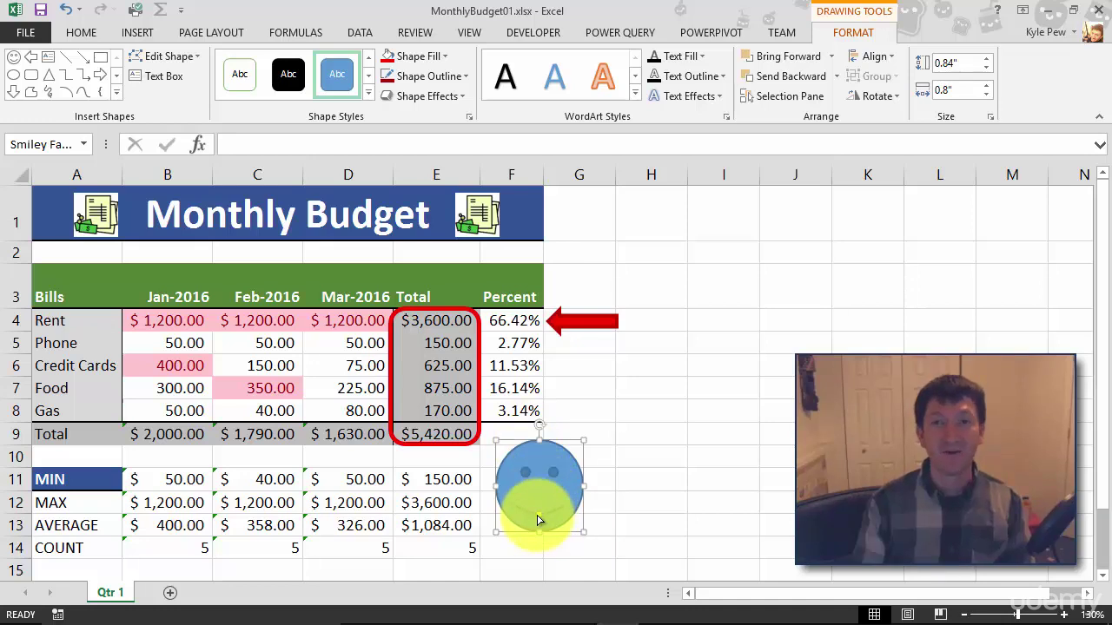
- Flatten the smiley's mouth to a neutral line, then delete the face and undo the deletion
drag(536, 520, 539, 506)
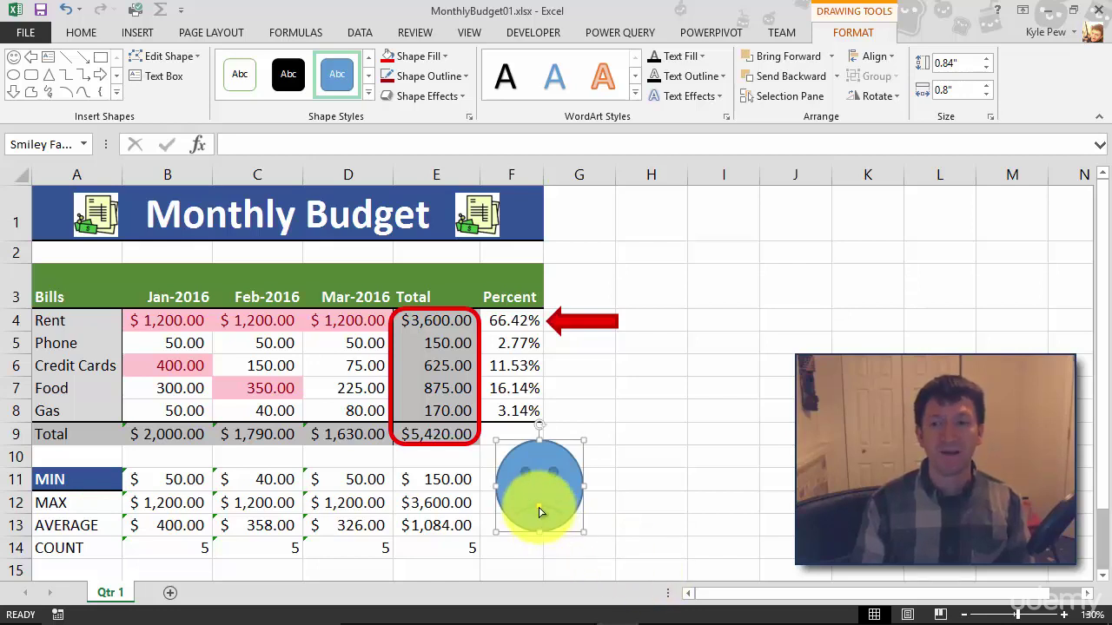
key(Delete)
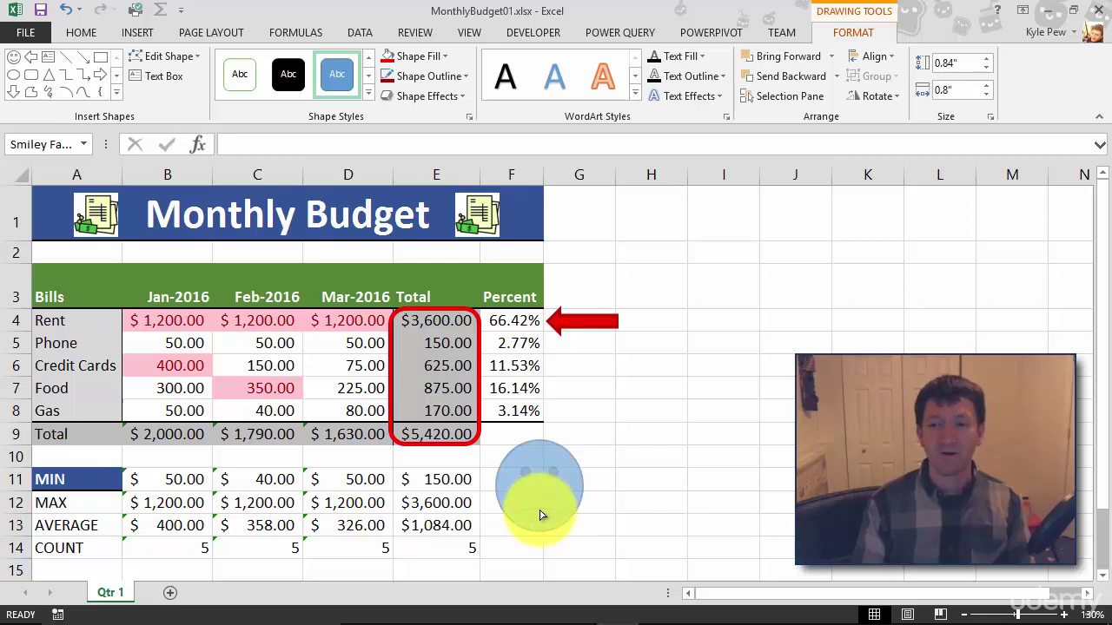
key(ctrl+z)
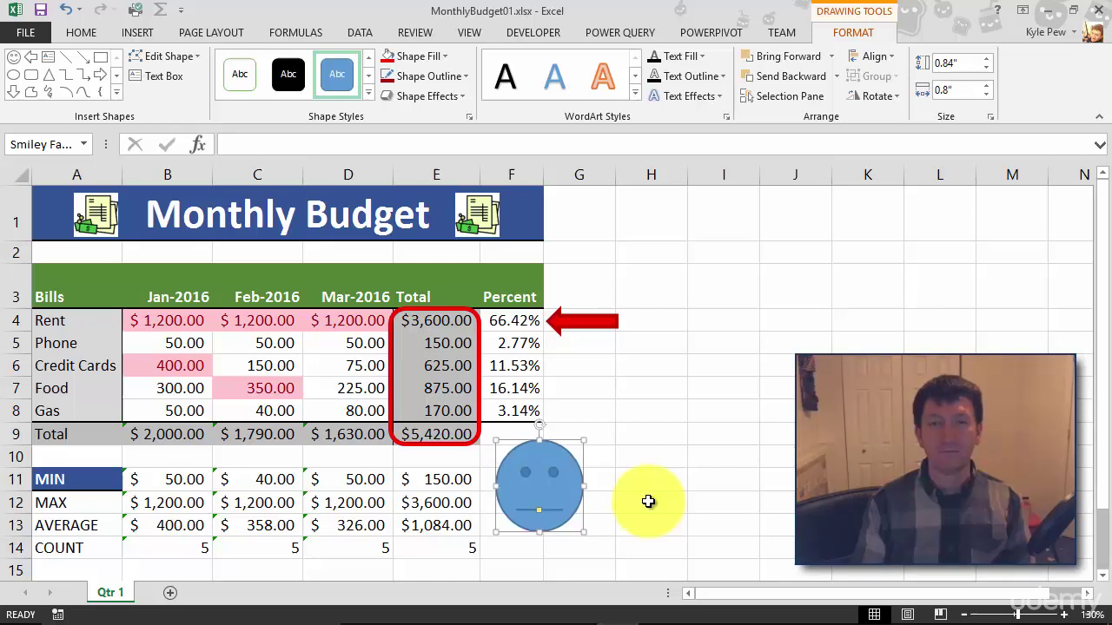
- Nudge the red arrow beside 66.42%, then select the rounded rectangle around Total
click(574, 327)
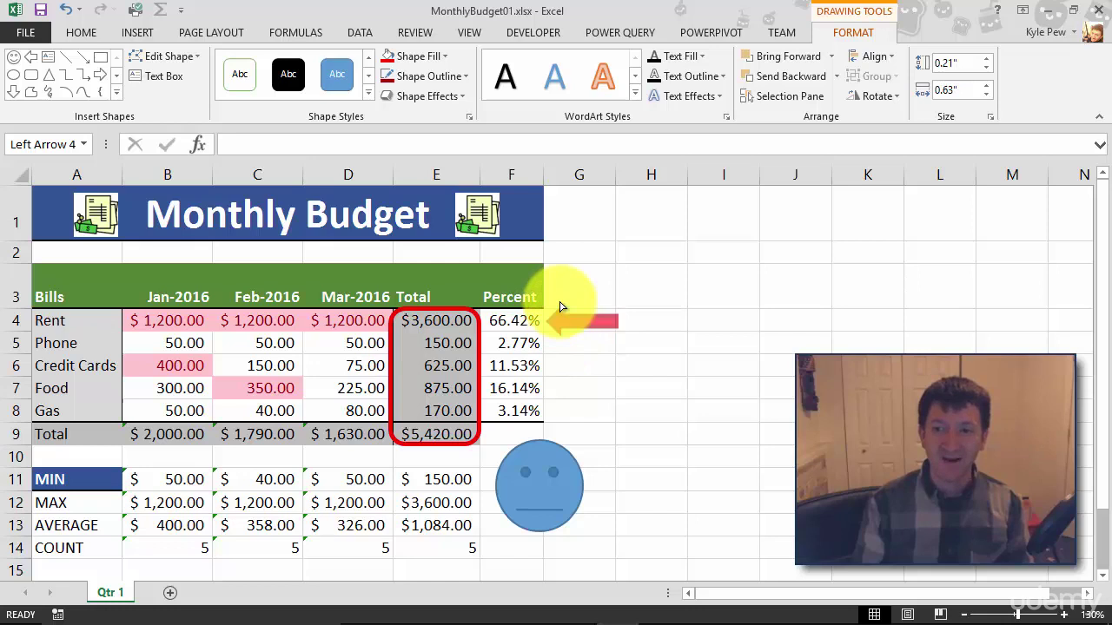
drag(560, 306, 568, 300)
click(616, 322)
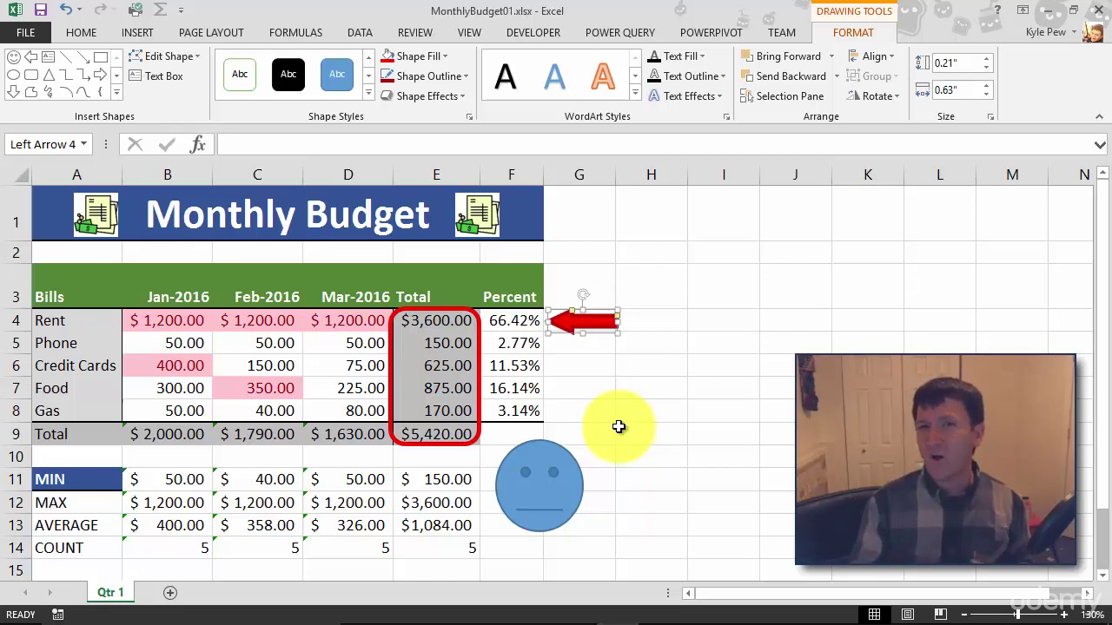
click(481, 340)
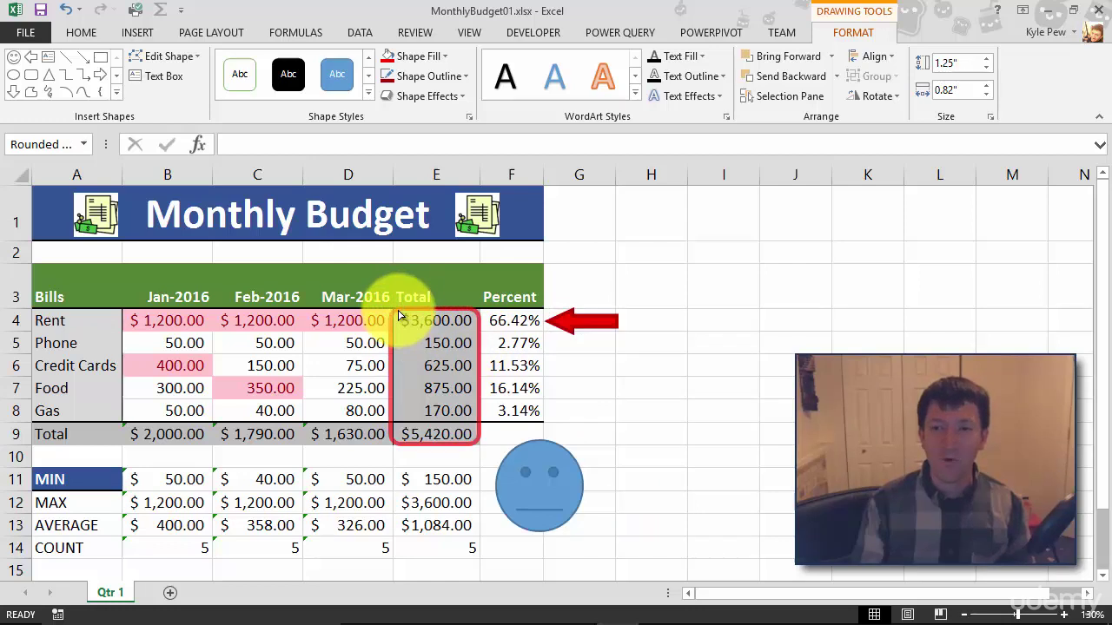
- Deselect the shapes by clicking back onto the worksheet cells
click(601, 376)
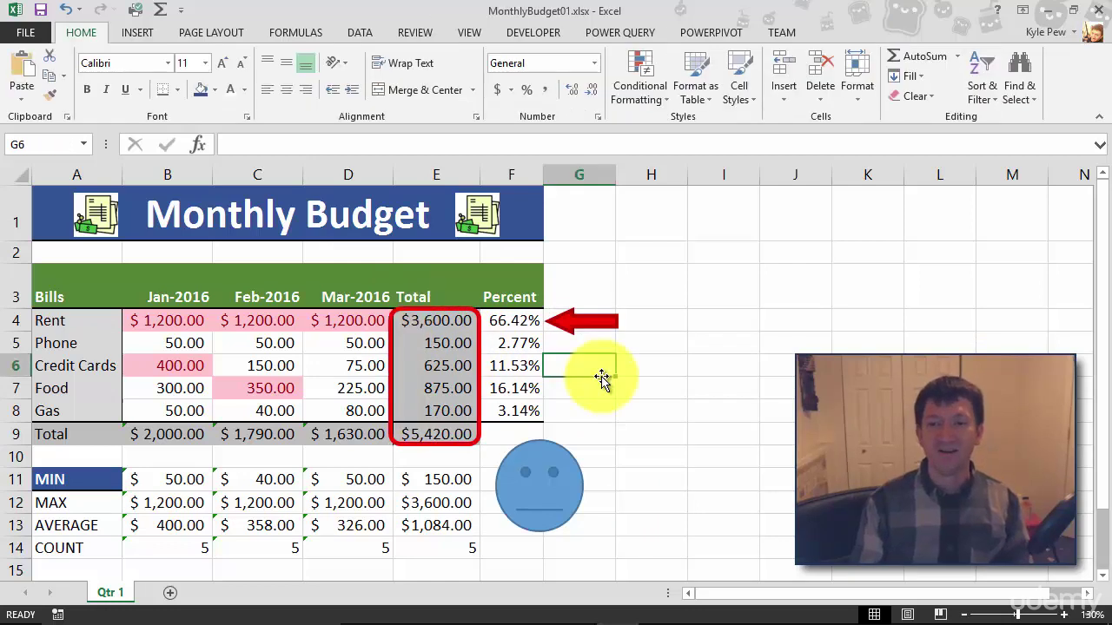